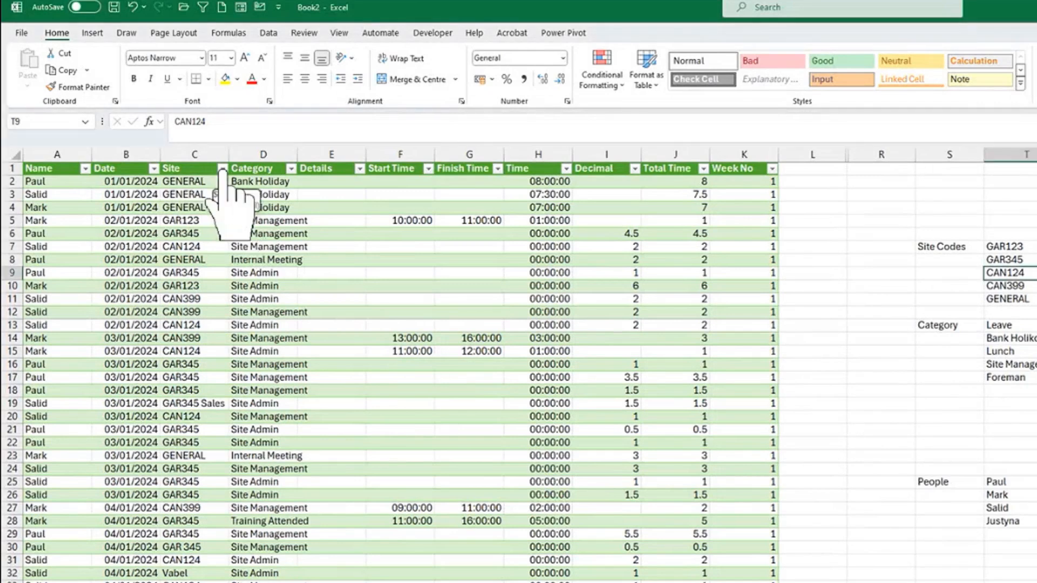
Step: Review the available site codes in the Site column's filter list of the timesheet table
{"action": "left_click", "coordinate": [221, 169]}
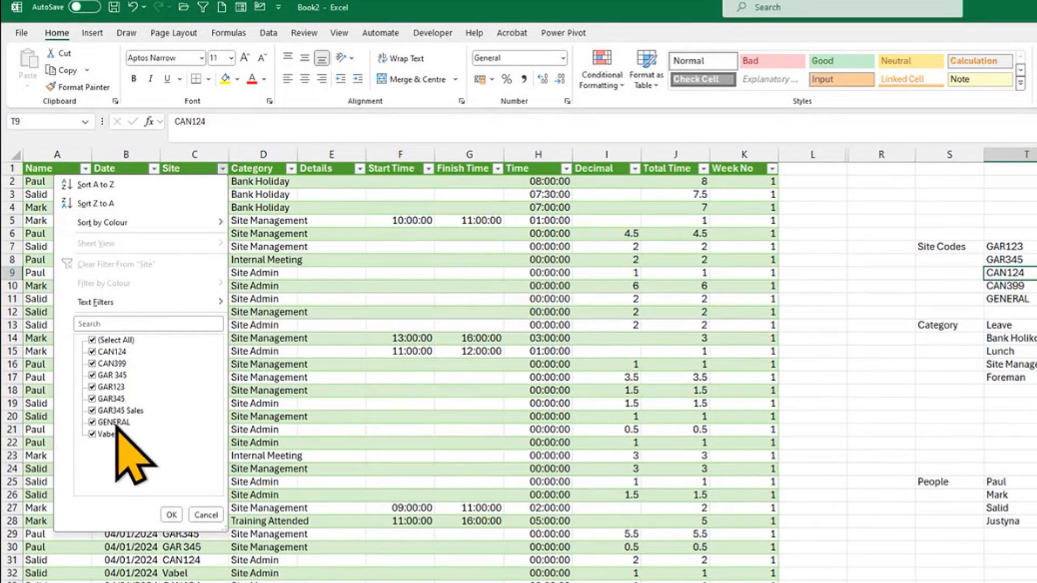
{"action": "left_click", "coordinate": [413, 330]}
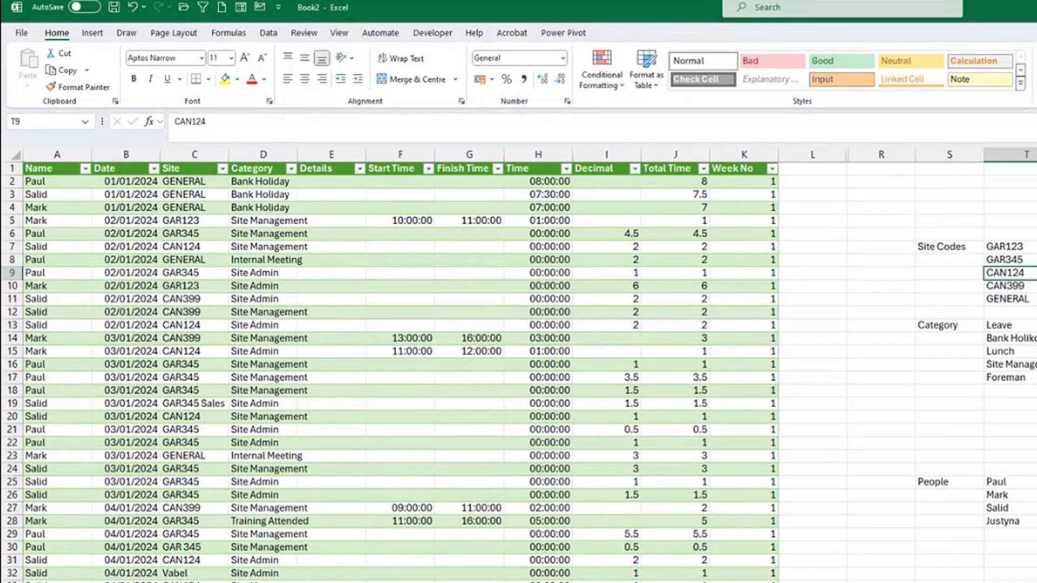
Step: Examine the FILTER formulas in cells A5 and N5 on the Site1 sheet
{"action": "key", "text": "ctrl+Page_Down"}
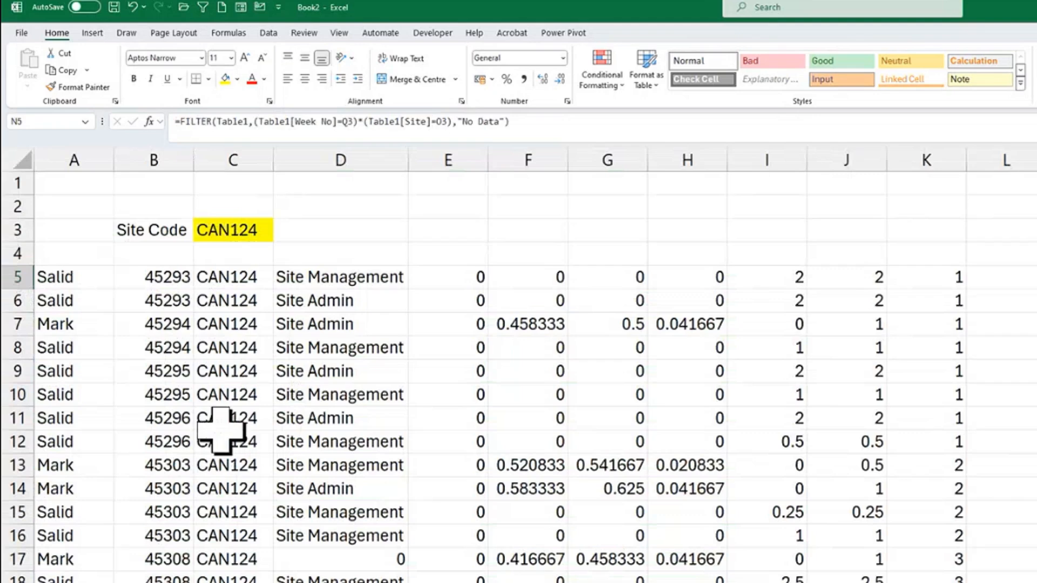
{"action": "left_click", "coordinate": [89, 281]}
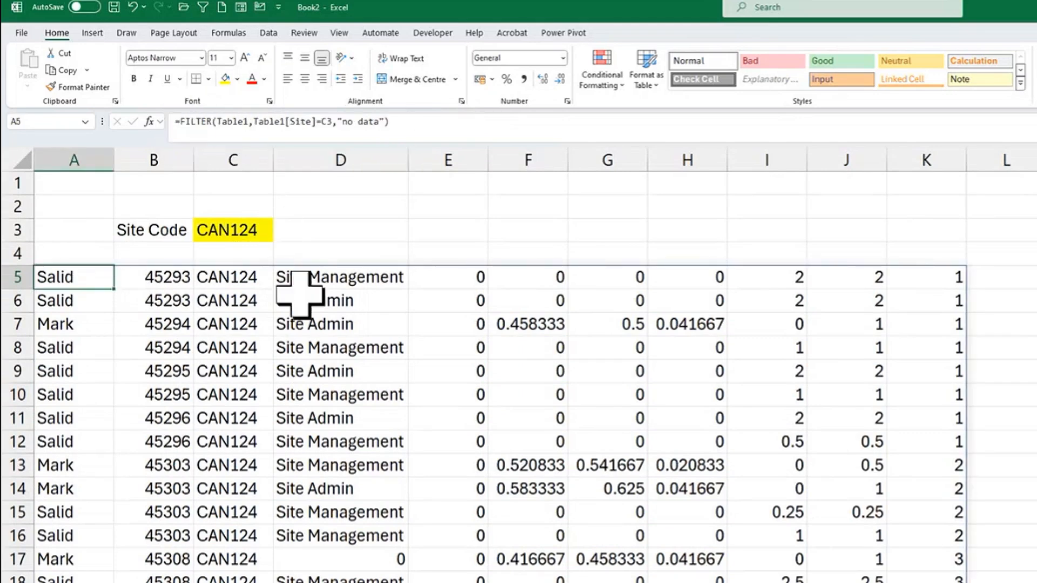
{"action": "key", "text": "F2"}
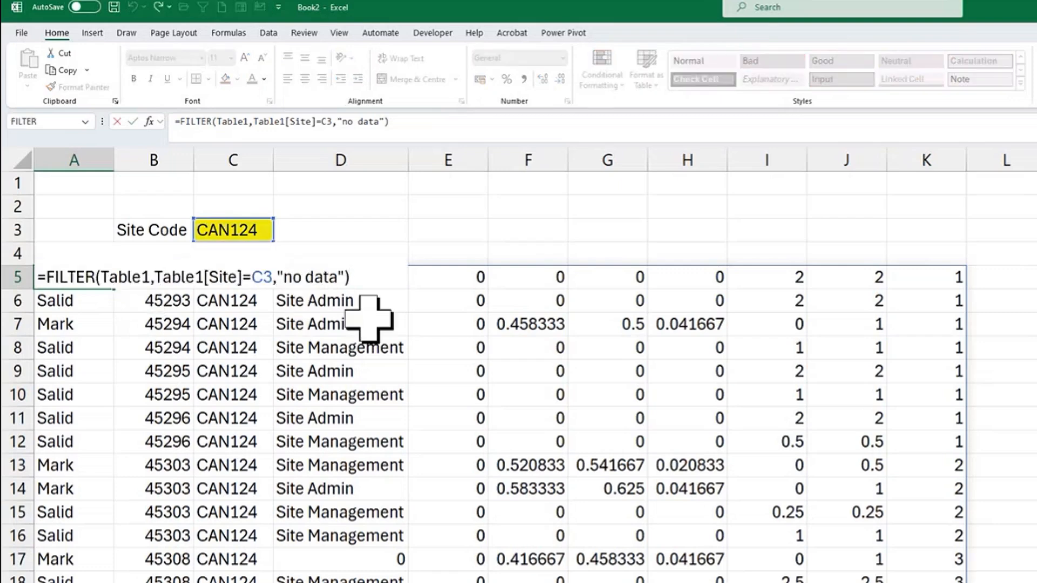
{"action": "key", "text": "Return"}
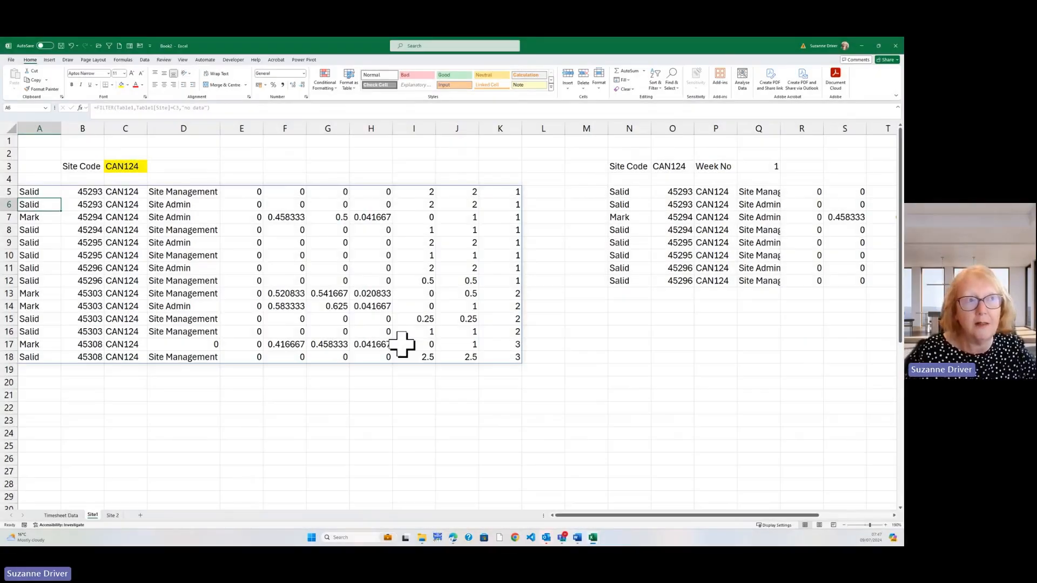
{"action": "left_click", "coordinate": [620, 194]}
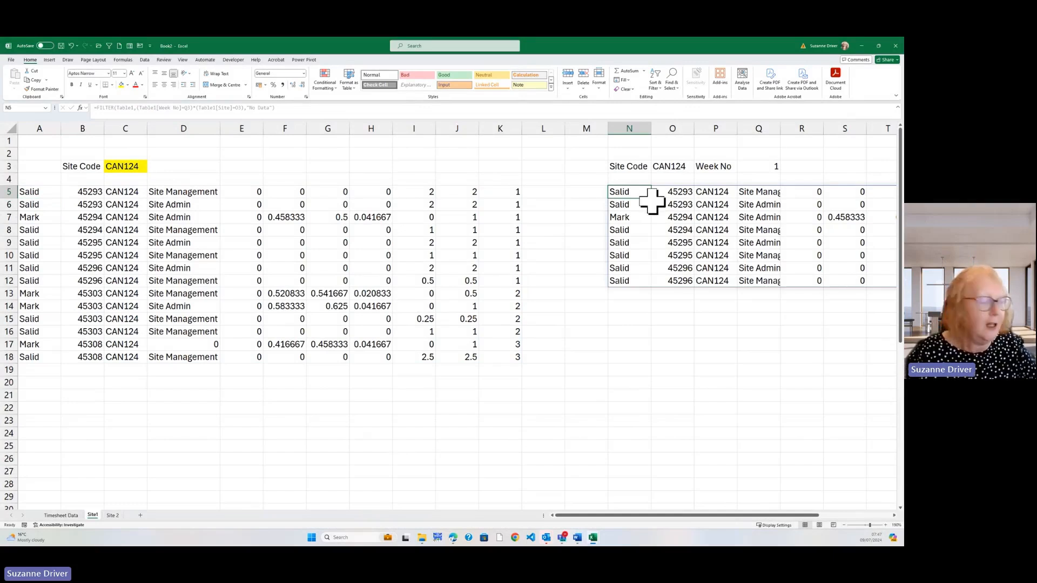
{"action": "key", "text": "F2"}
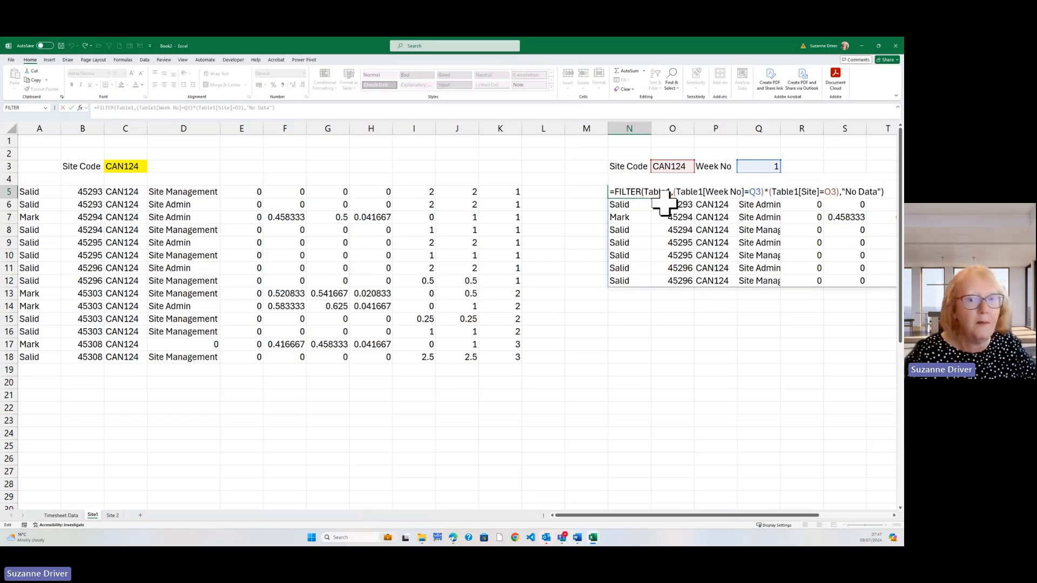
{"action": "key", "text": "Return"}
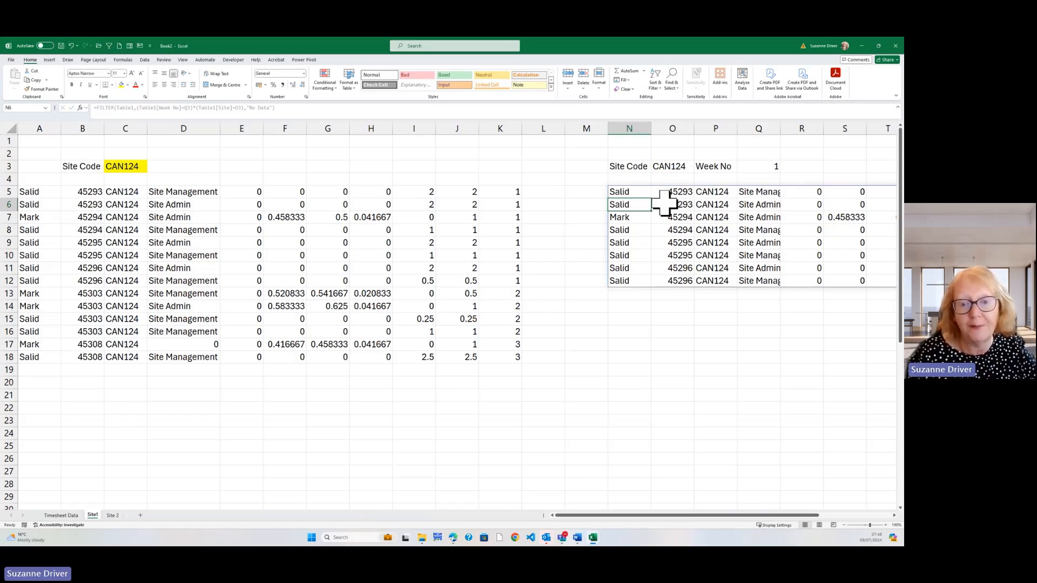
Step: Start a FILTER function in cell A7 of the Site 2 sheet with table1 as its array
{"action": "left_click", "coordinate": [115, 515]}
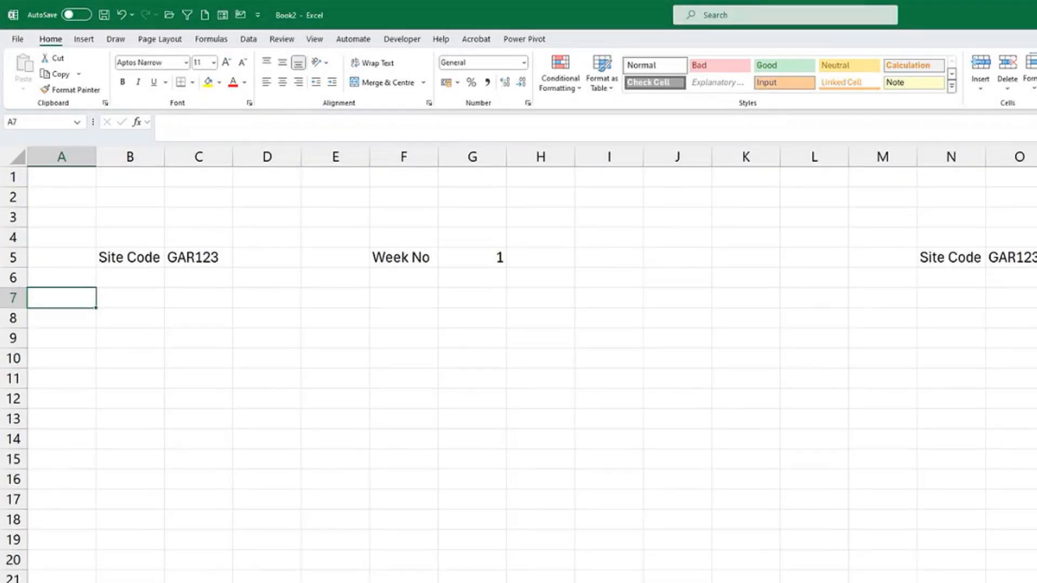
{"action": "left_click", "coordinate": [137, 122]}
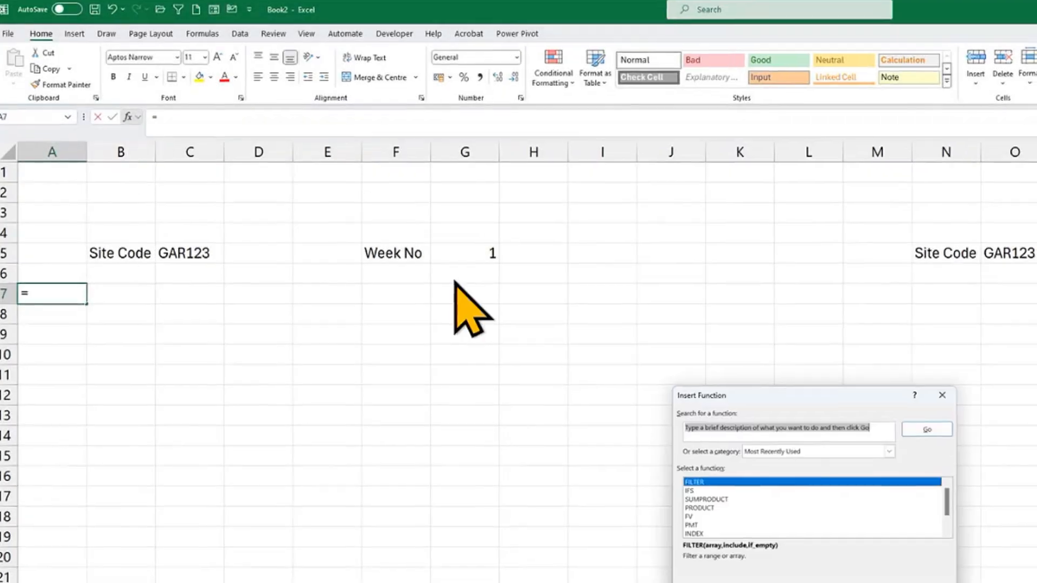
{"action": "left_click", "coordinate": [794, 577]}
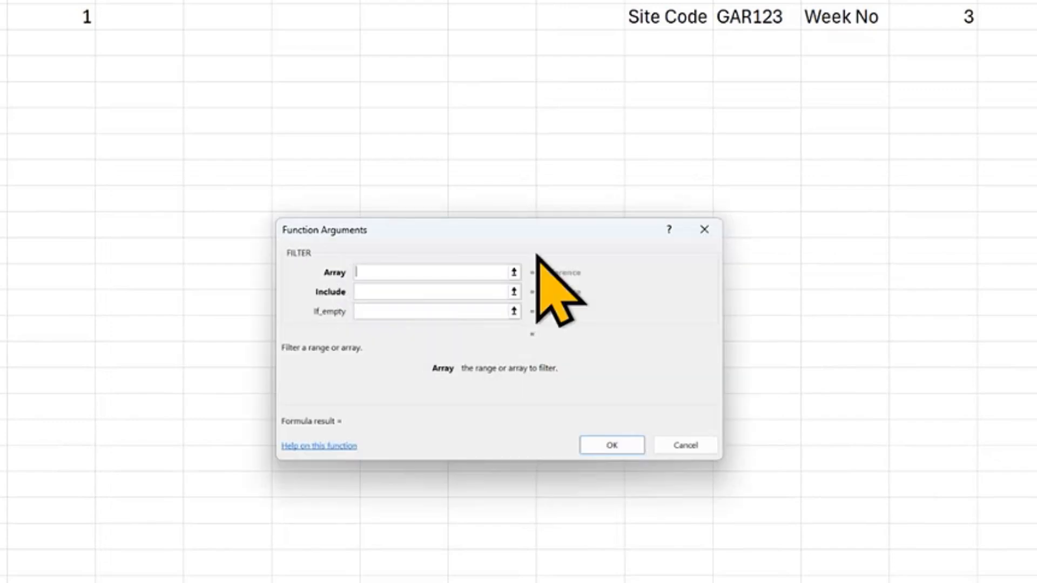
{"action": "type", "text": "table"}
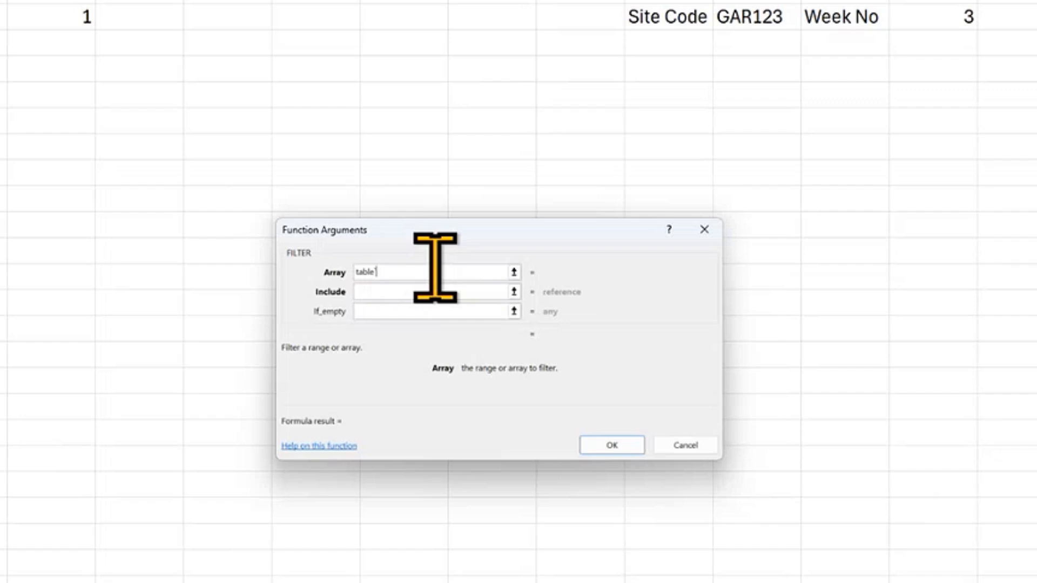
{"action": "type", "text": "1"}
{"action": "key", "text": "Tab"}
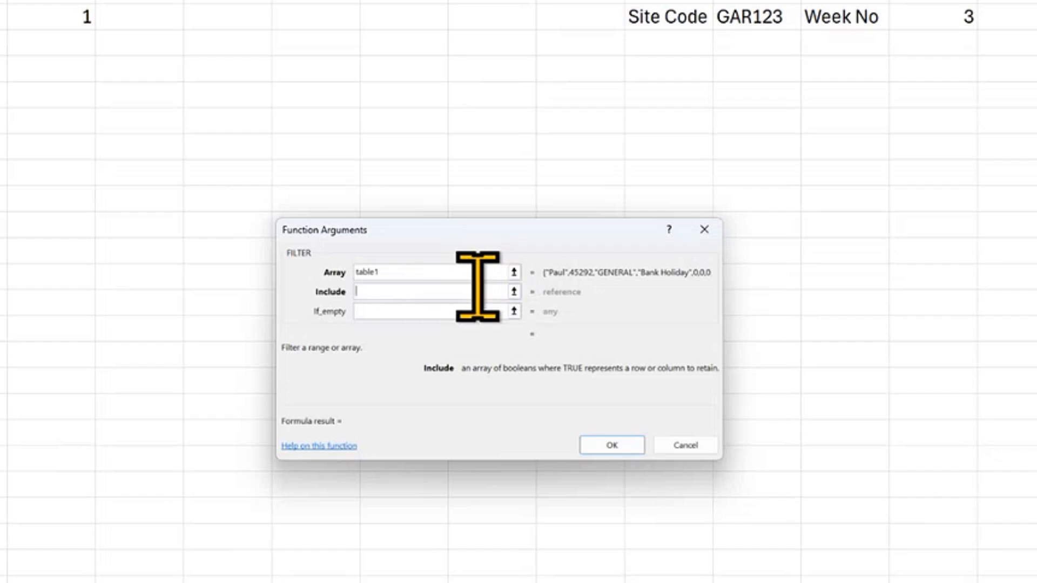
Step: Complete A7's FILTER function with the include condition table1[site]=C5 and NO DATA as the if-empty value
{"action": "type", "text": "table1"}
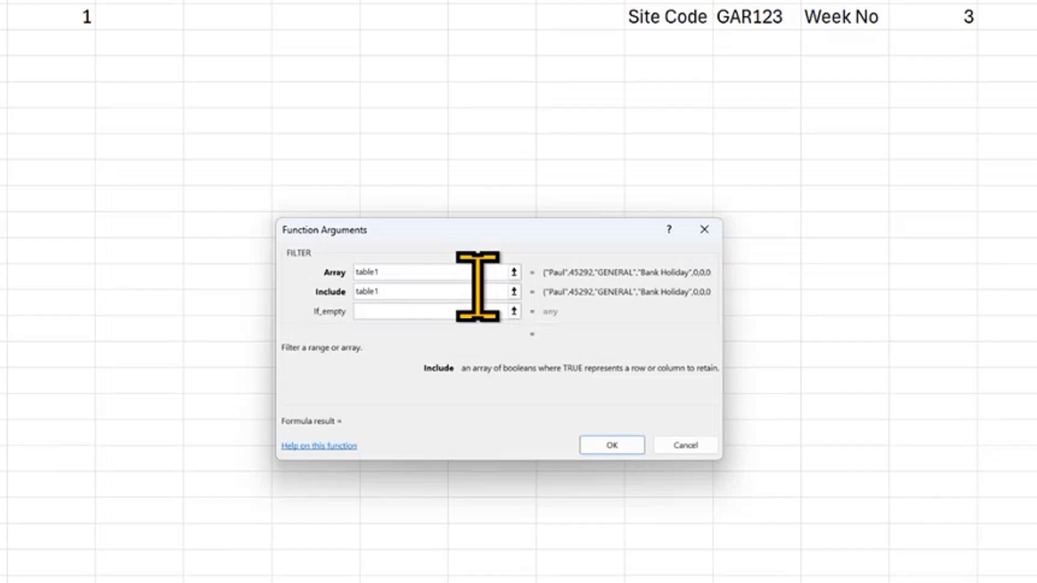
{"action": "type", "text": "[site]="}
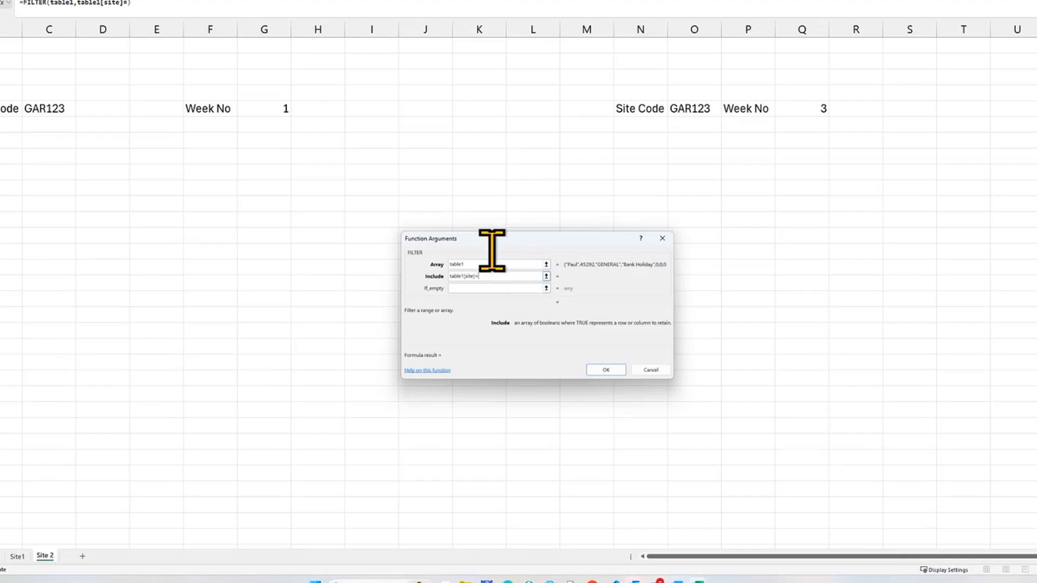
{"action": "left_click", "coordinate": [45, 111]}
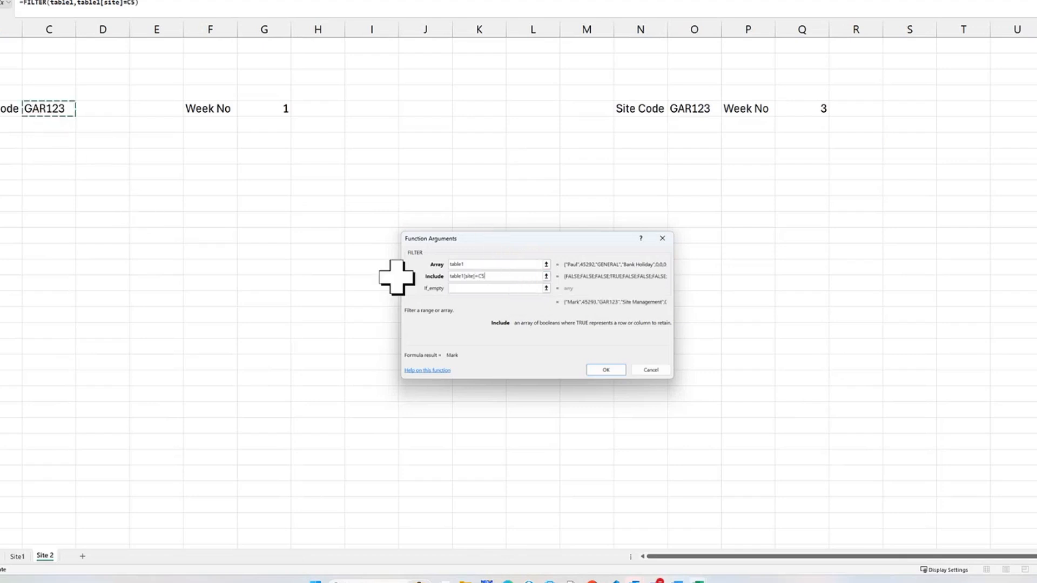
{"action": "left_click", "coordinate": [476, 287]}
{"action": "type", "text": "N"}
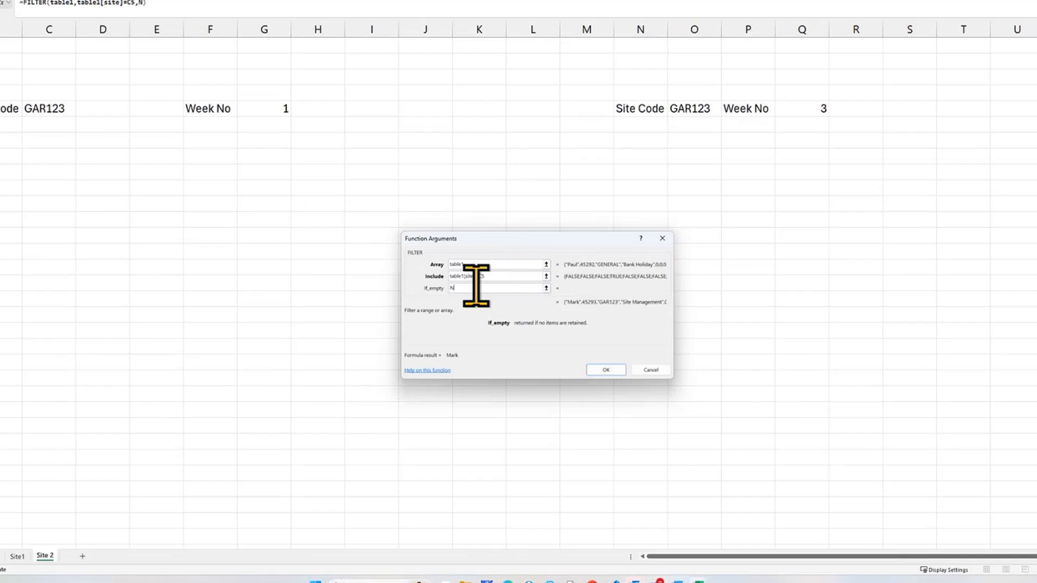
{"action": "type", "text": "O DATA"}
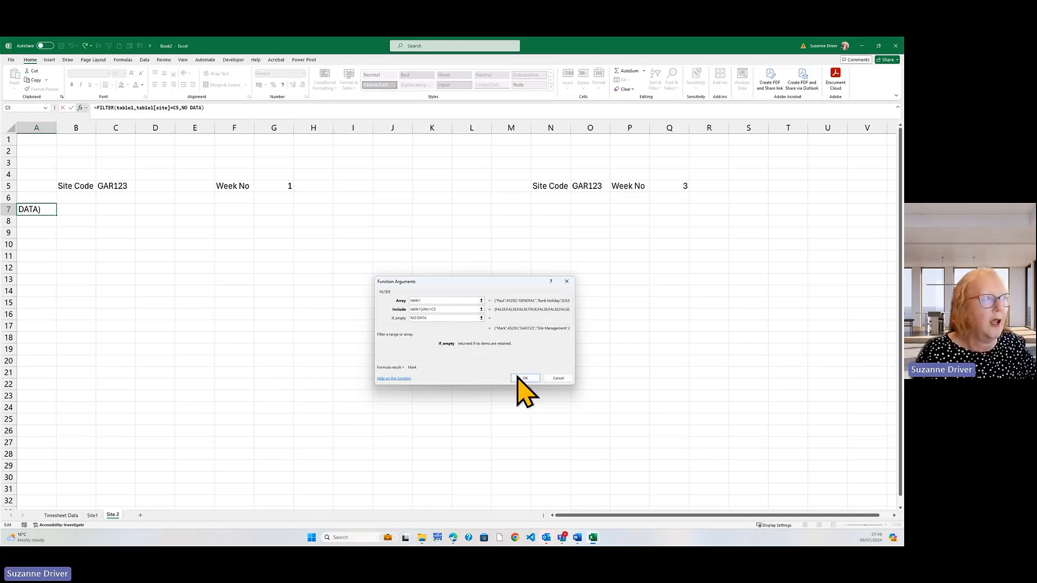
{"action": "left_click", "coordinate": [606, 370]}
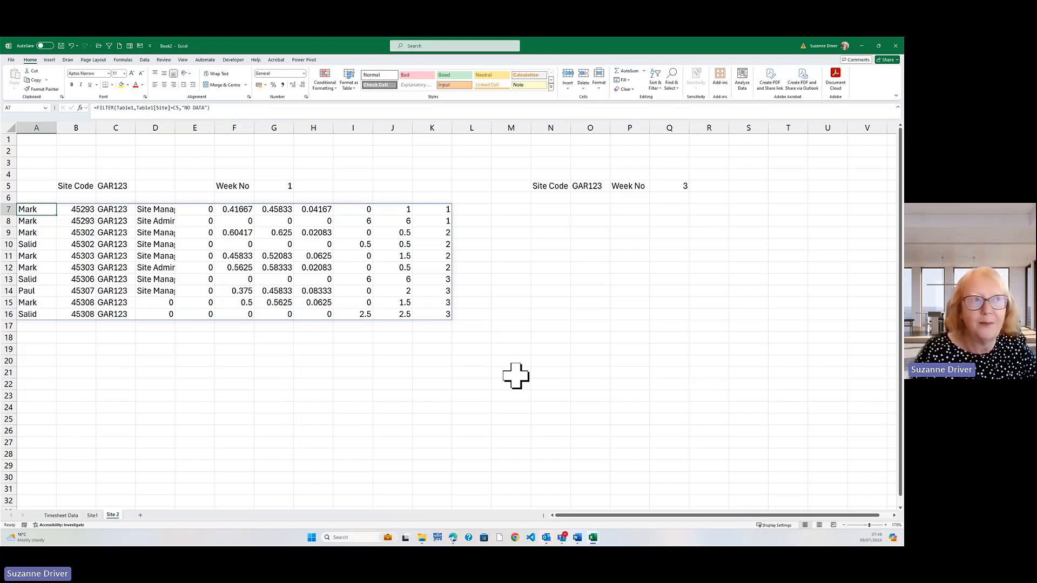
Step: Begin a FILTER formula in cell N7 with table1 as its array
{"action": "left_click", "coordinate": [555, 210]}
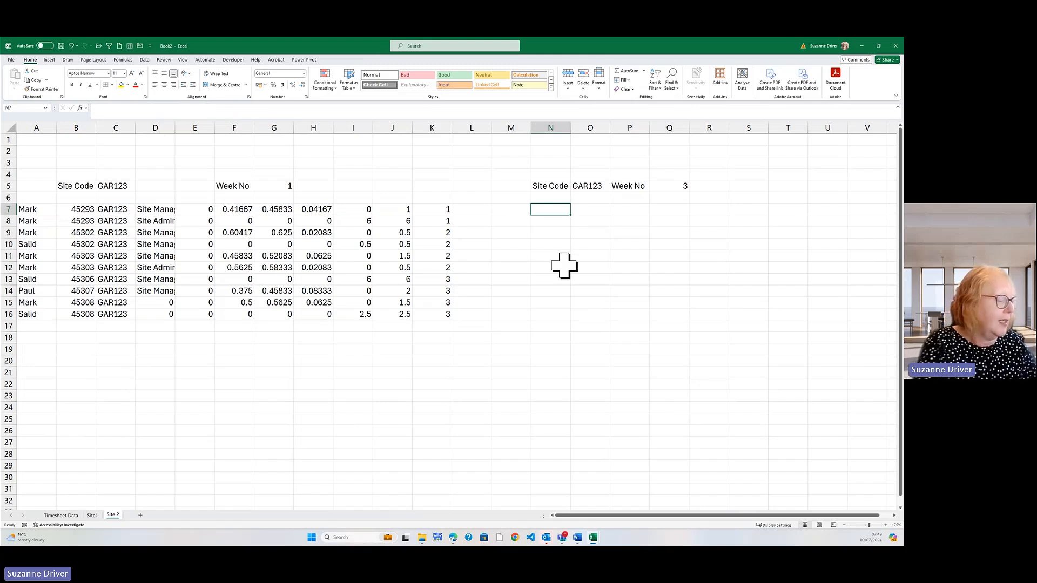
{"action": "type", "text": "=f"}
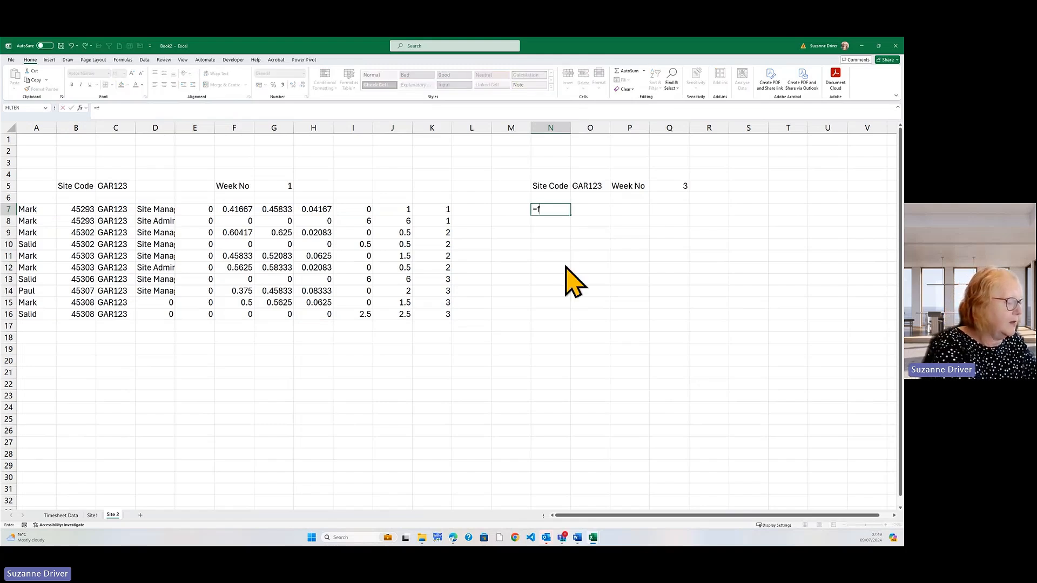
{"action": "type", "text": "ilter"}
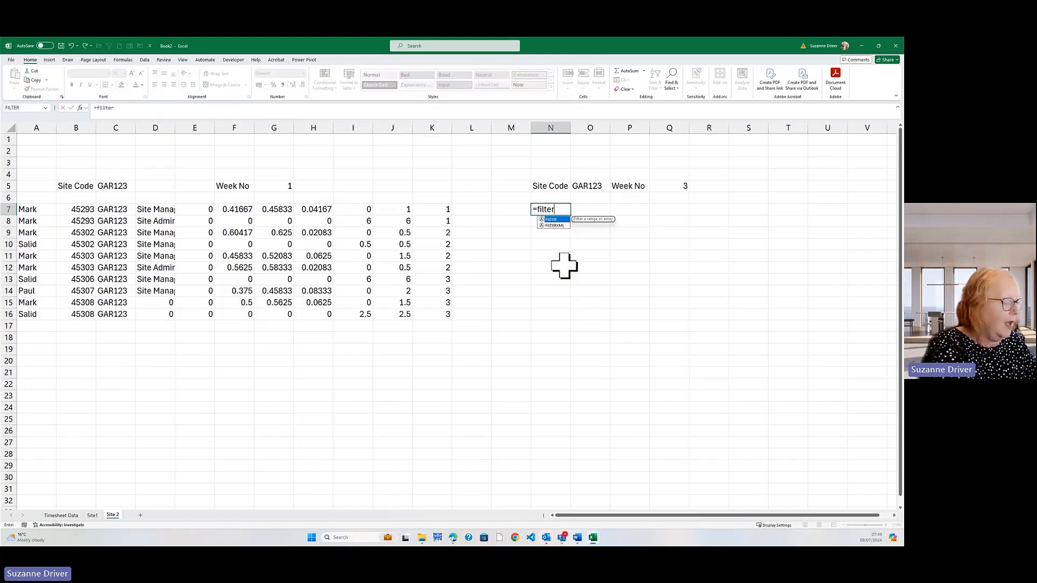
{"action": "type", "text": "("}
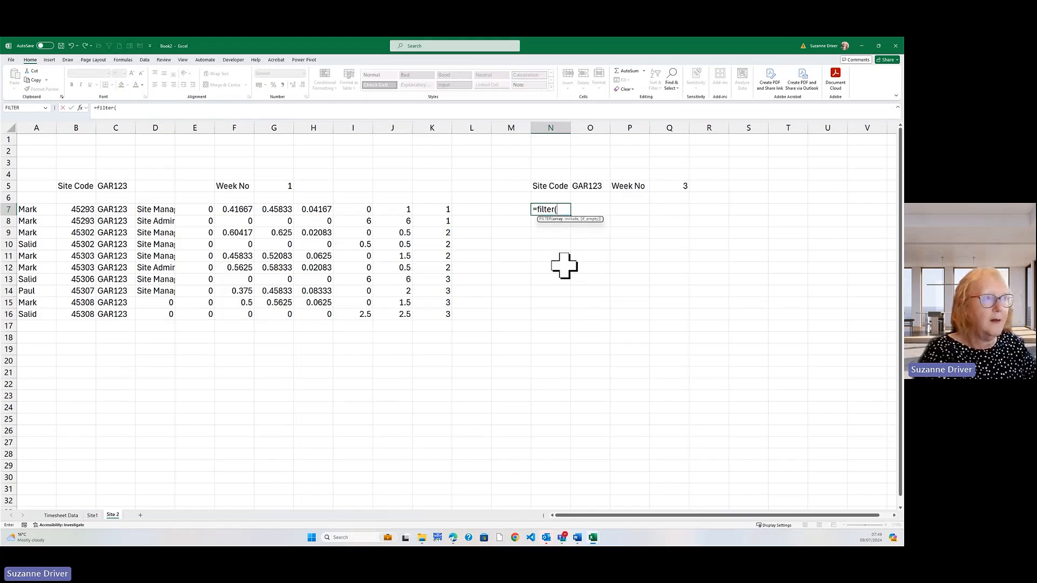
{"action": "type", "text": "r"}
{"action": "key", "text": "BackSpace"}
{"action": "type", "text": "t"}
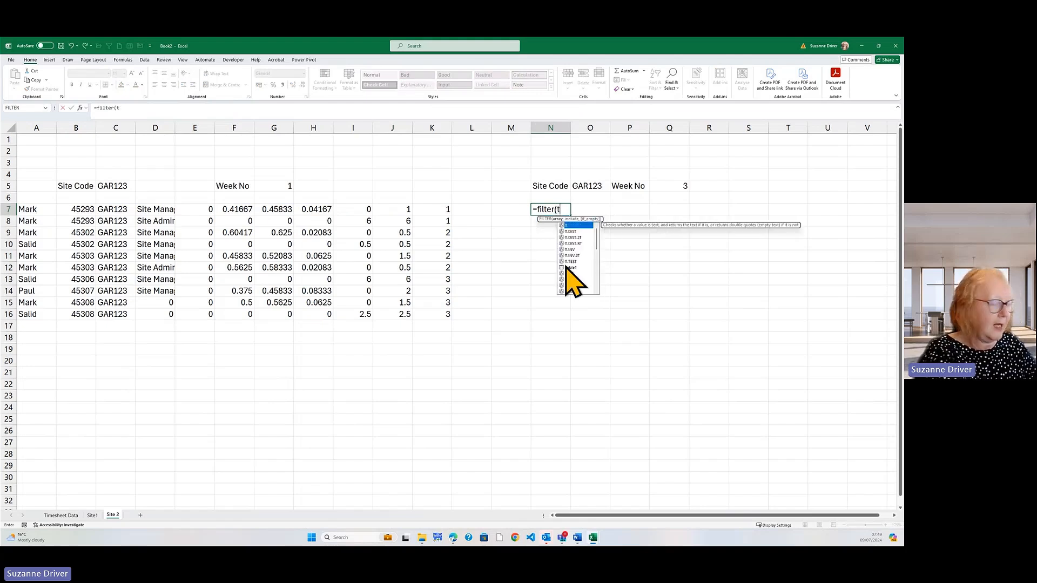
{"action": "type", "text": "able1"}
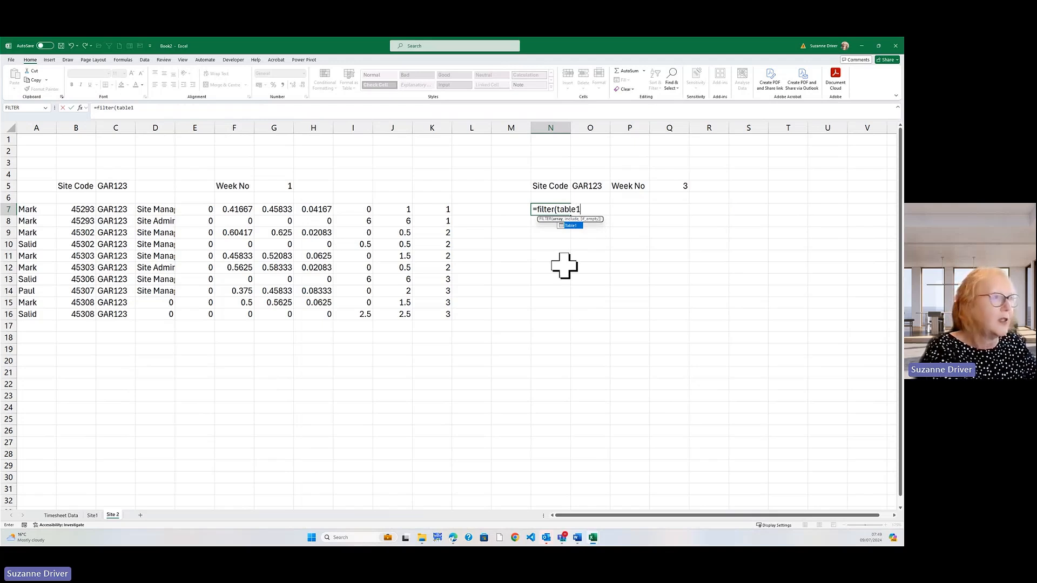
{"action": "type", "text": ","}
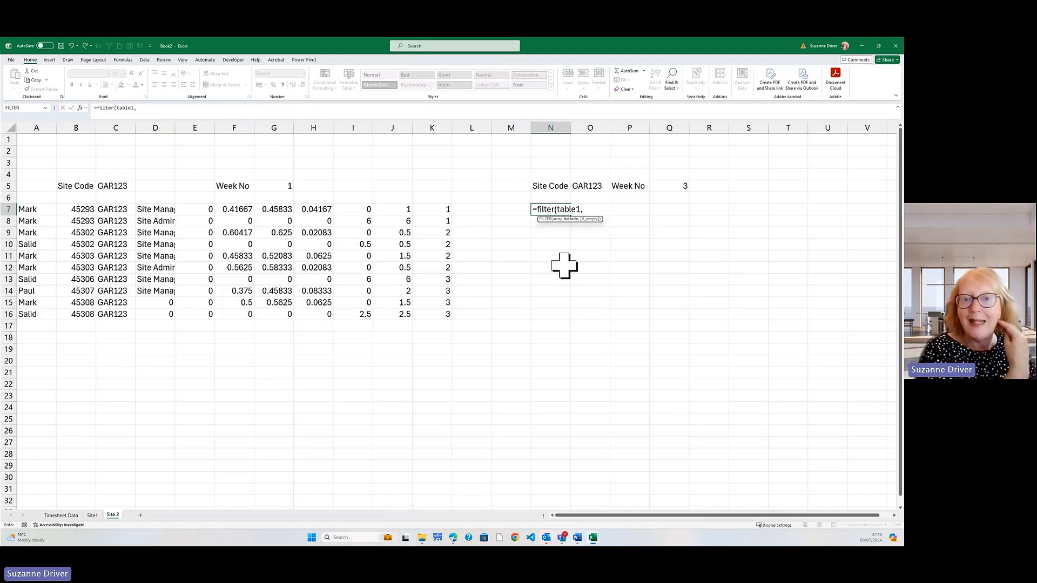
Step: Add the include condition table1[site]=O5 to the FILTER formula in N7
{"action": "type", "text": "table1"}
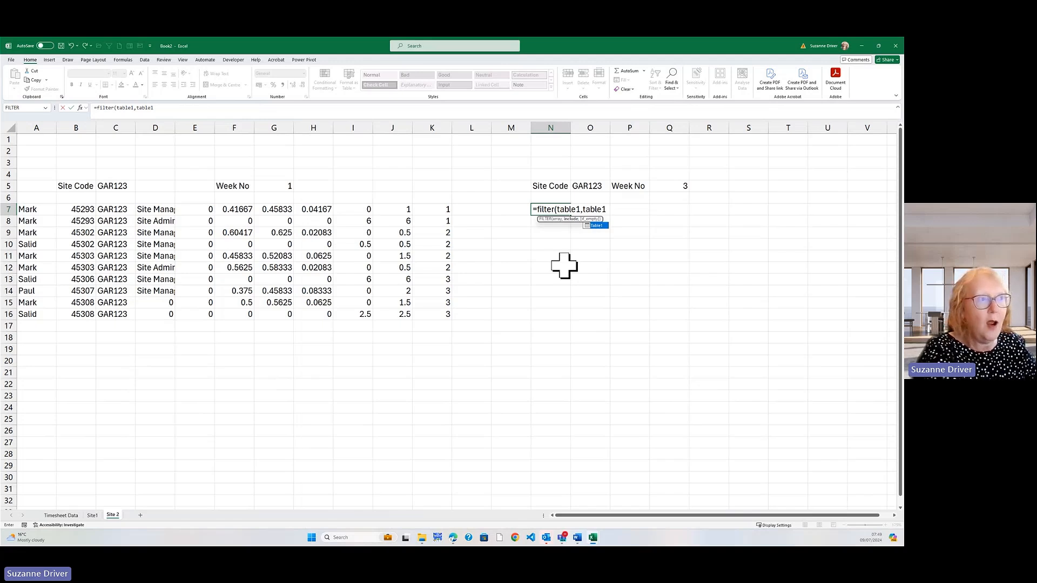
{"action": "type", "text": "["}
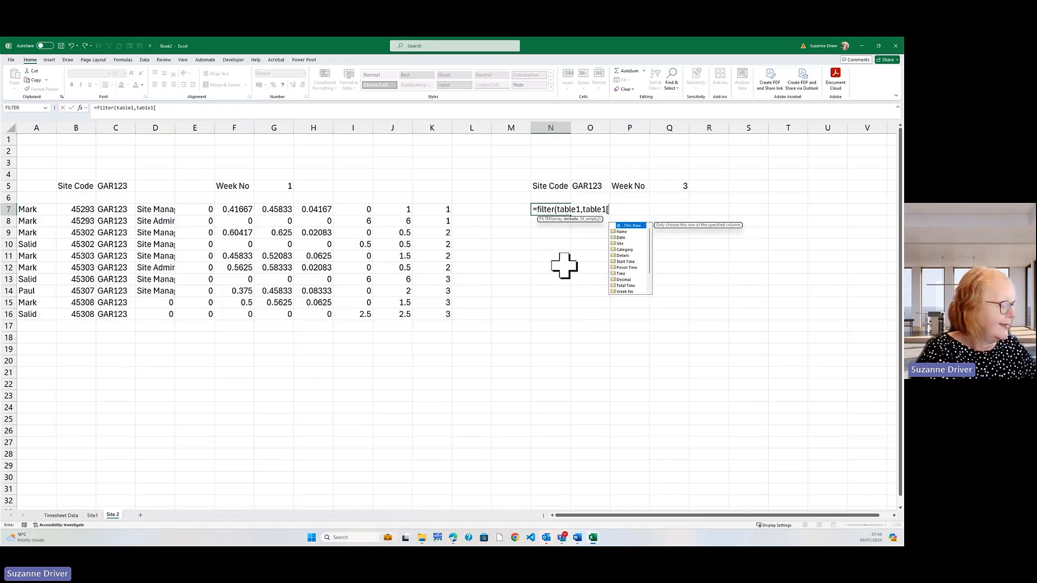
{"action": "type", "text": "site"}
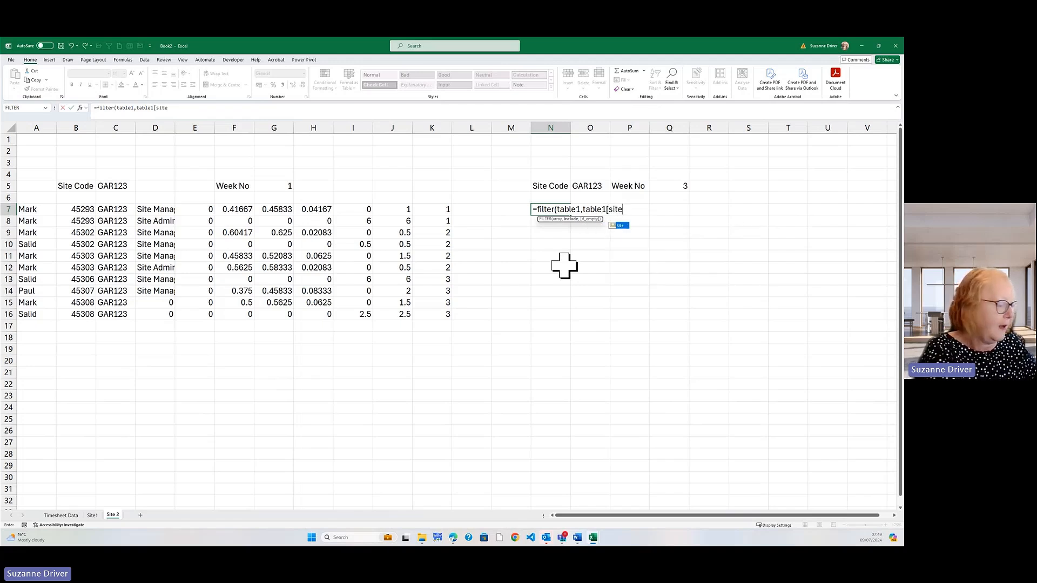
{"action": "type", "text": "]"}
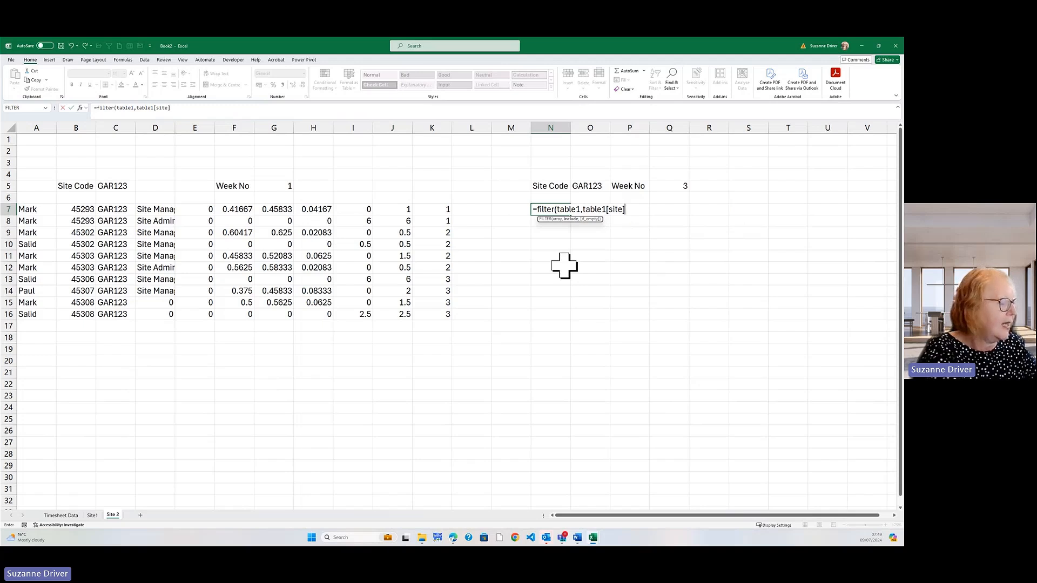
{"action": "type", "text": "="}
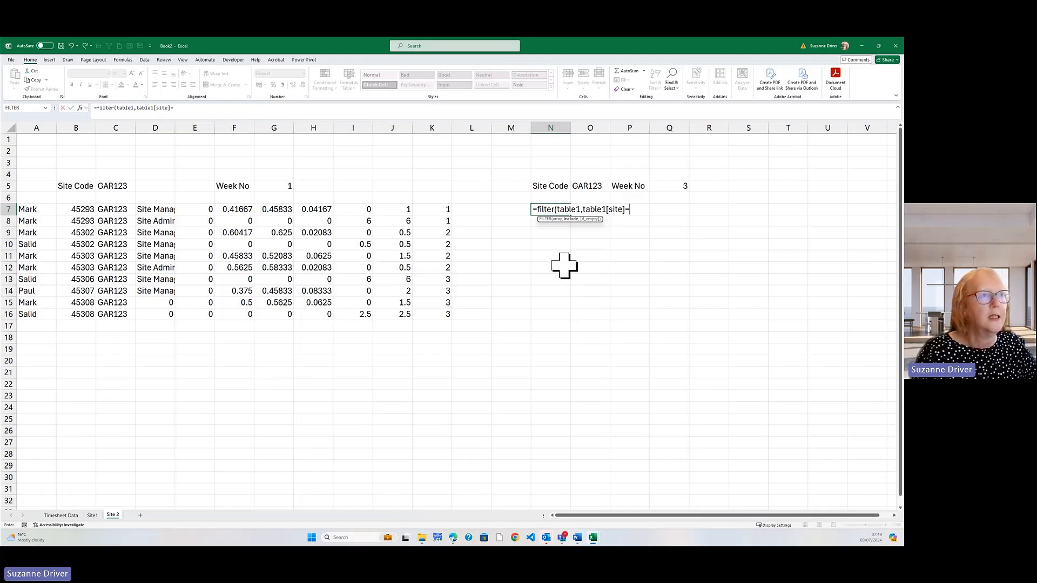
{"action": "left_click", "coordinate": [587, 186]}
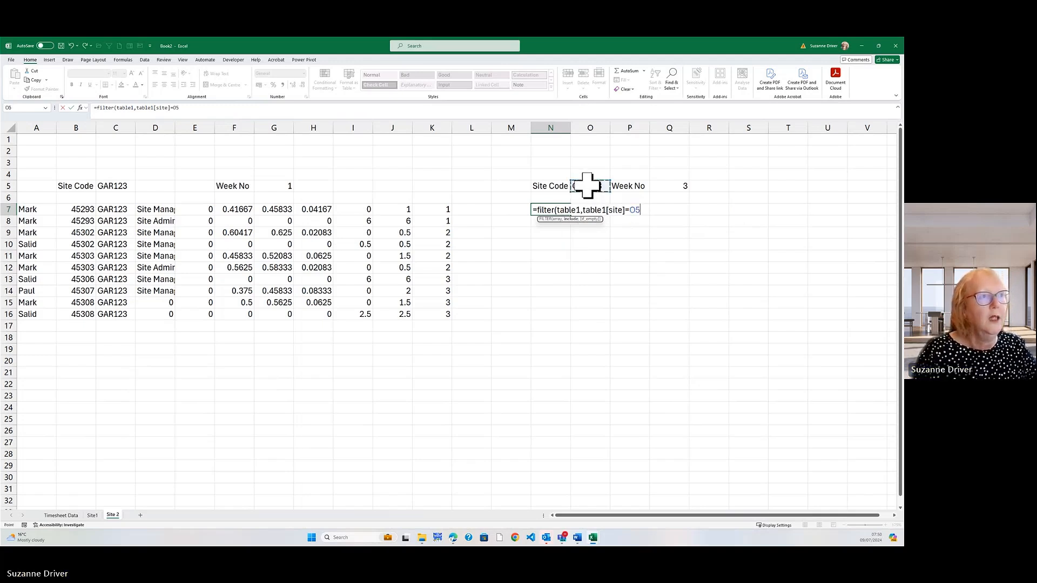
Step: Enclose the table1[site]=O5 condition of N7's FILTER formula in its own parentheses
{"action": "left_click", "coordinate": [184, 104]}
{"action": "type", "text": ")"}
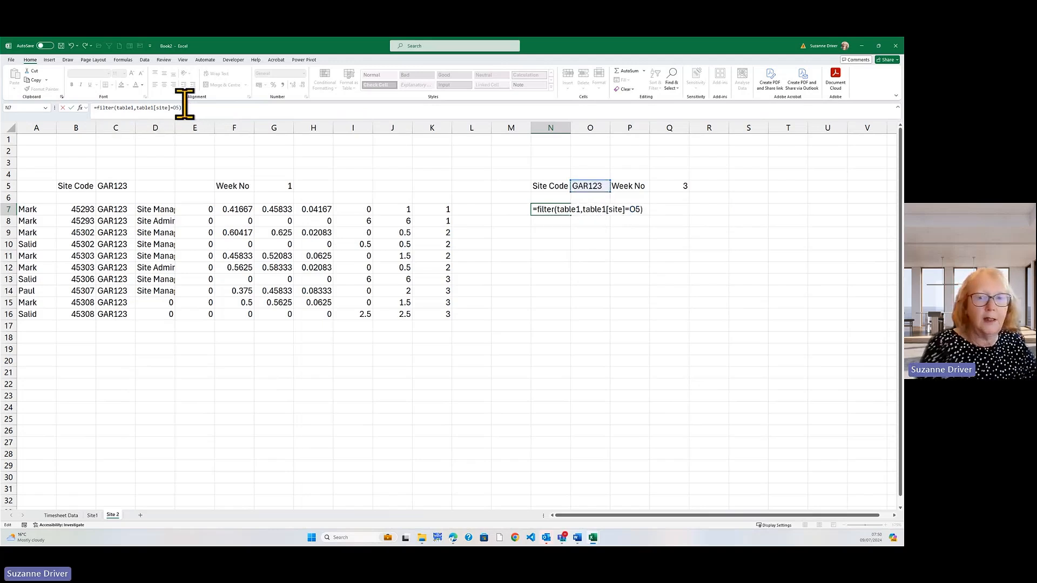
{"action": "left_click", "coordinate": [149, 107]}
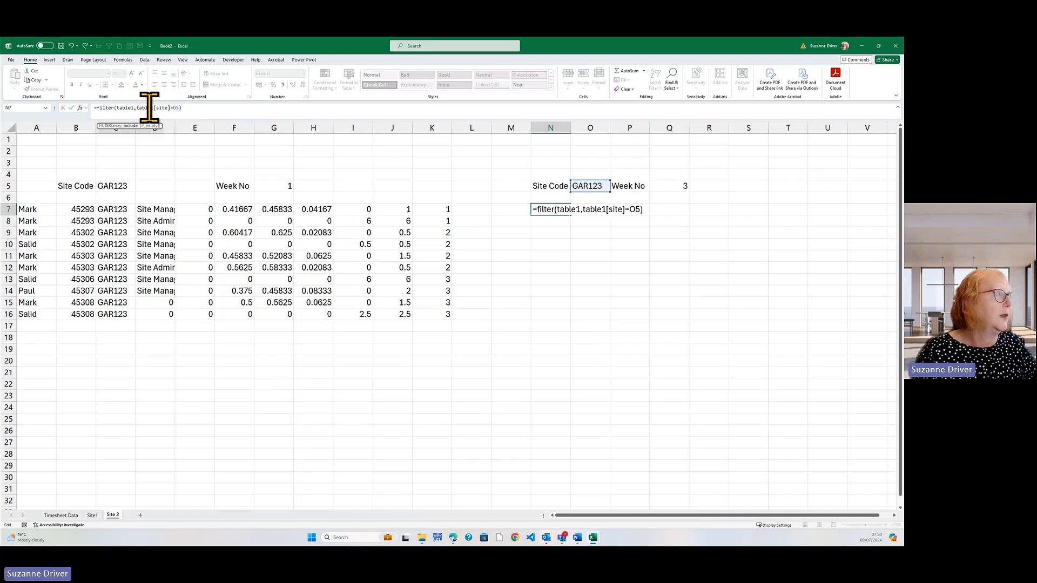
{"action": "type", "text": "("}
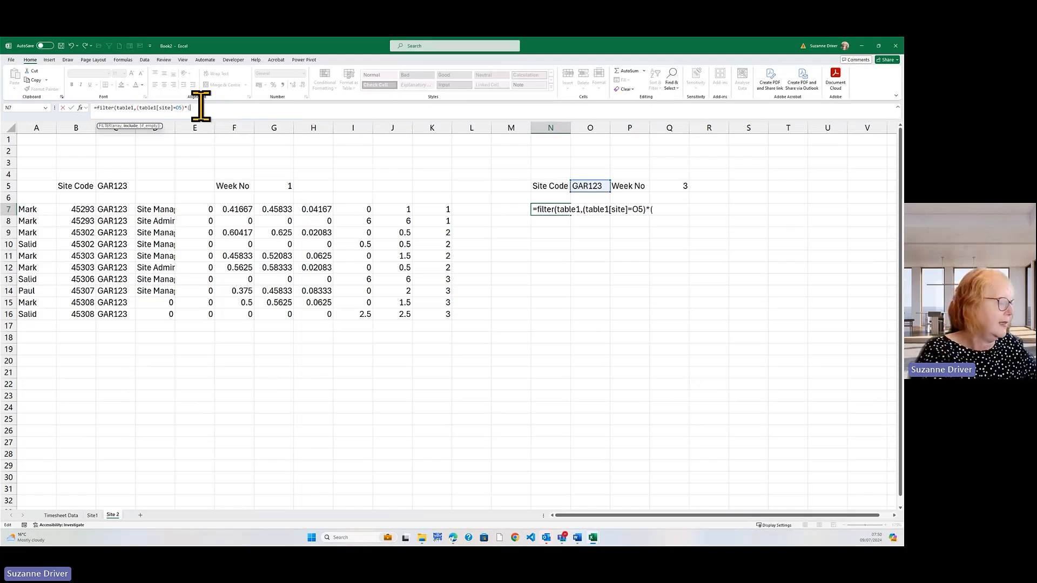
Step: Multiply the site condition in N7's formula by a second condition, table1[week no]=Q5
{"action": "type", "text": "tab"}
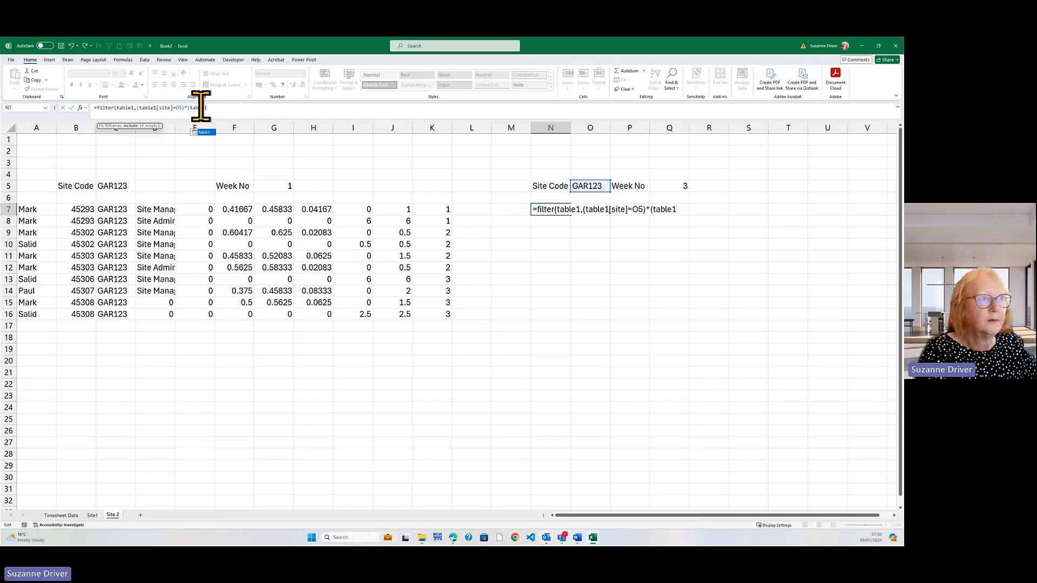
{"action": "type", "text": "le1["}
{"action": "key", "text": "BackSpace"}
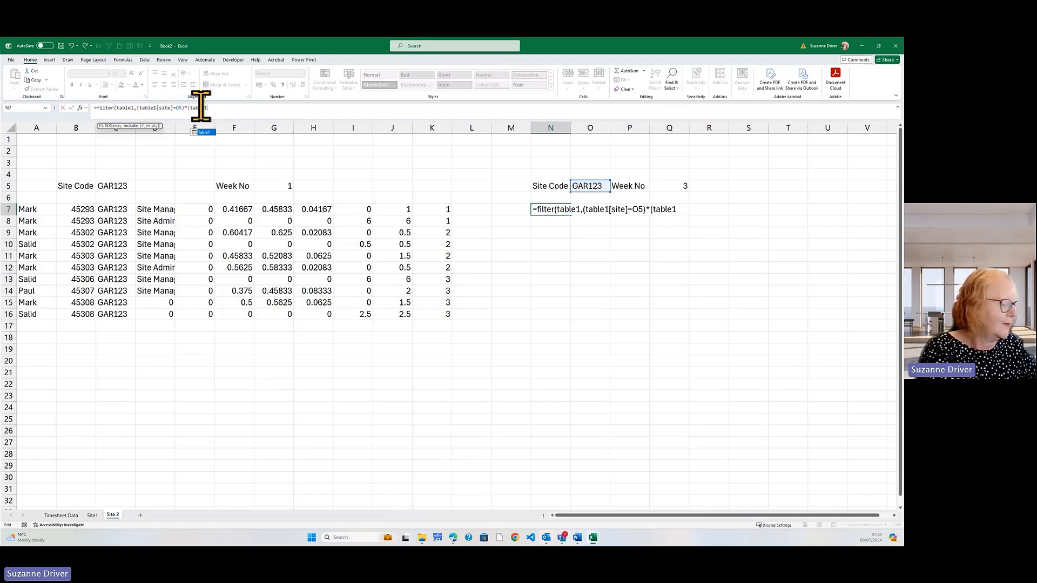
{"action": "type", "text": "["}
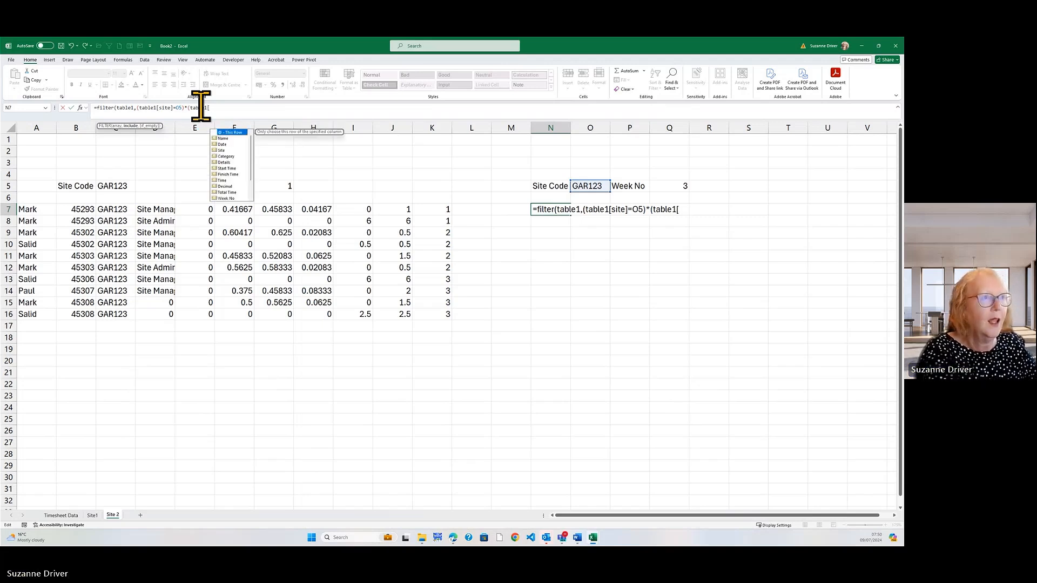
{"action": "type", "text": "weel"}
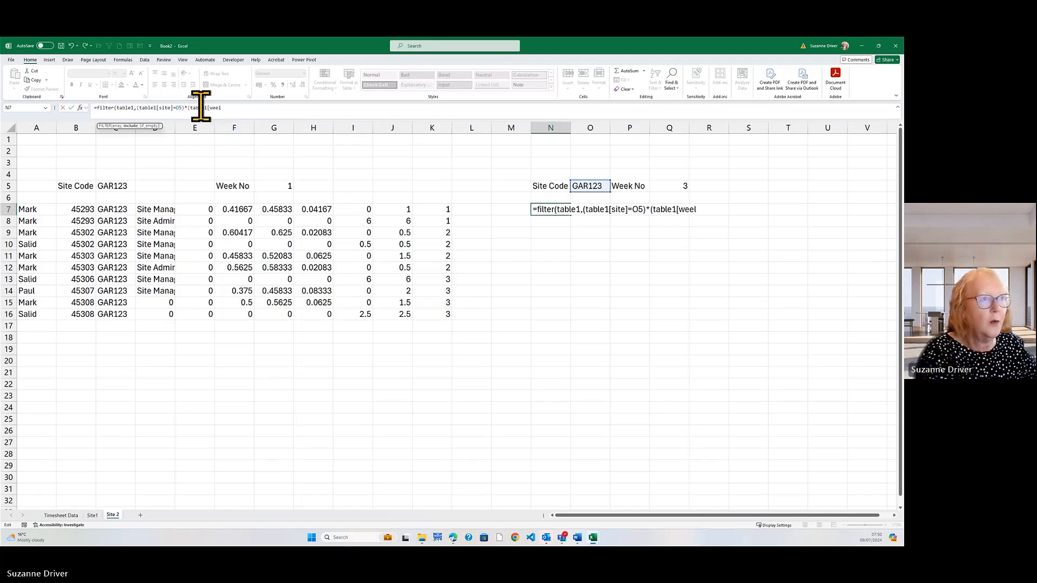
{"action": "key", "text": "BackSpace"}
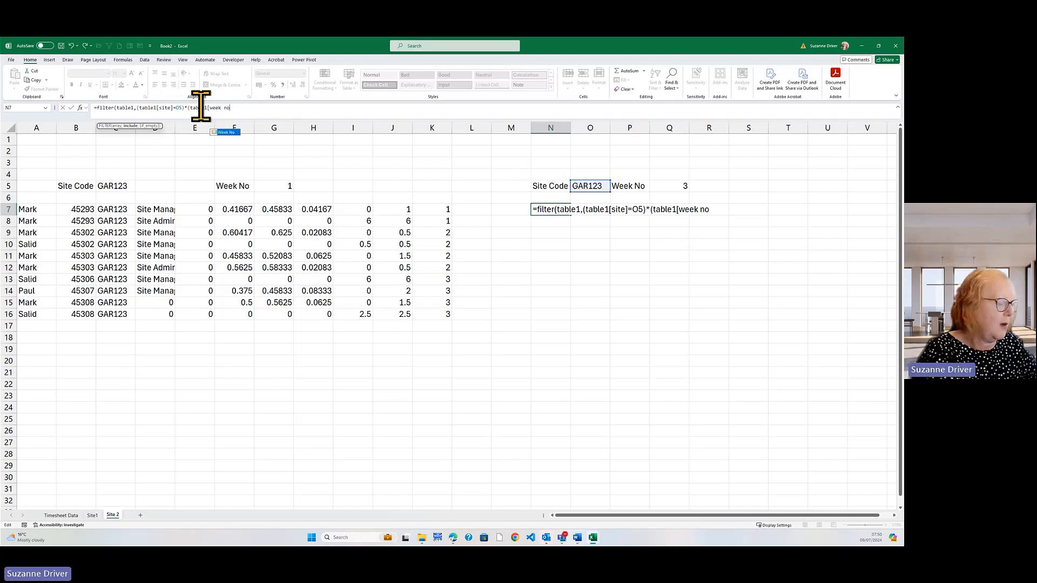
{"action": "type", "text": "]="}
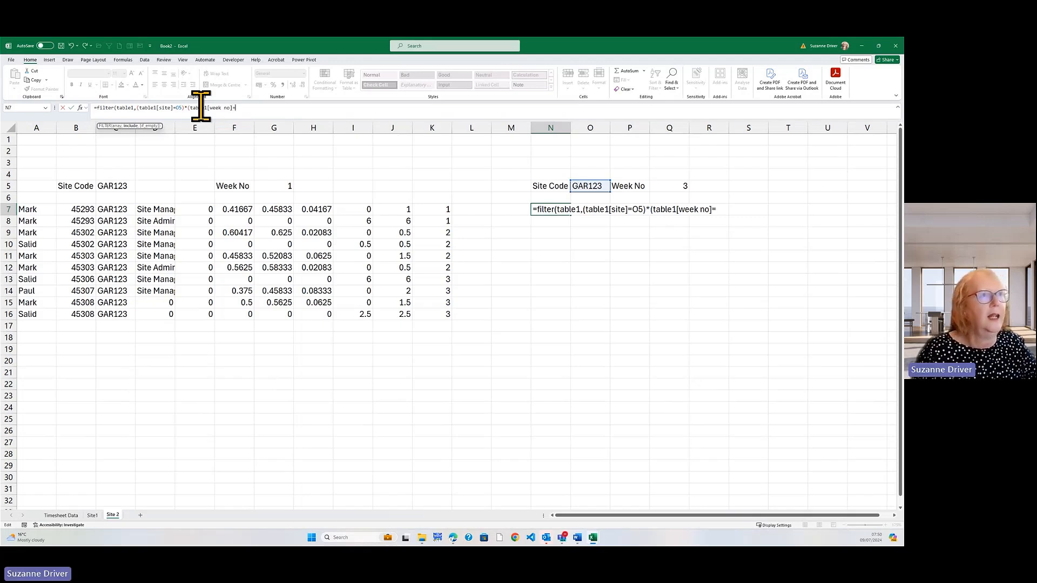
{"action": "left_click", "coordinate": [671, 186]}
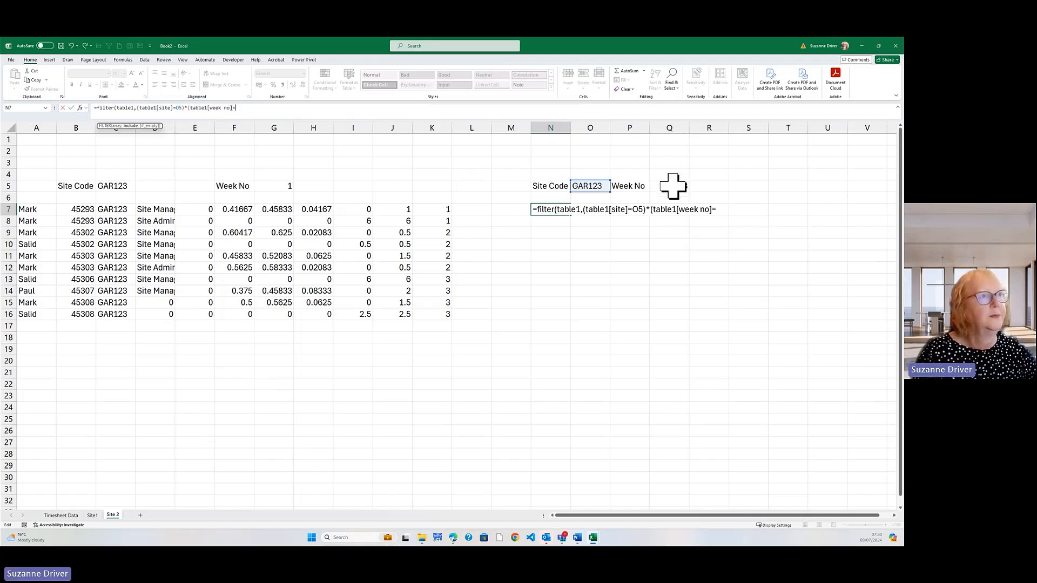
Step: Close the week number condition, add "NO DATA" as the if-empty value and enter the finished FILTER formula in N7
{"action": "type", "text": "),"}
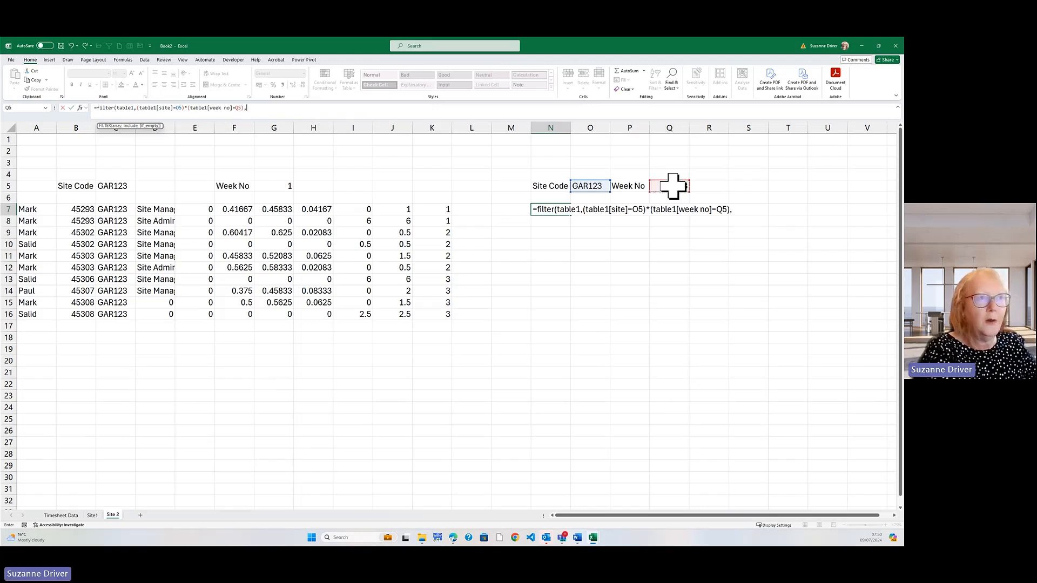
{"action": "type", "text": "\"NO D"}
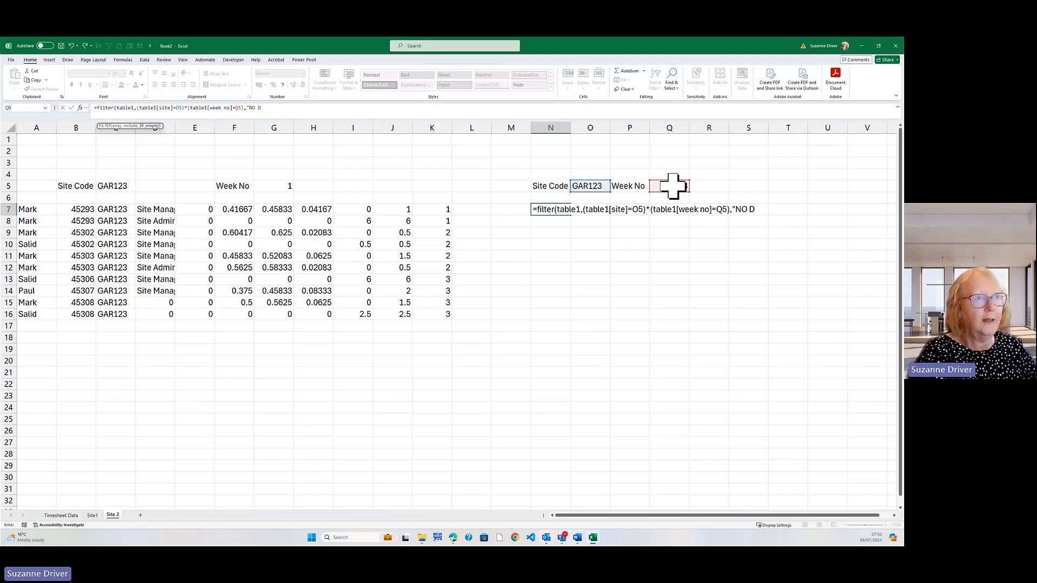
{"action": "type", "text": "ATA\")"}
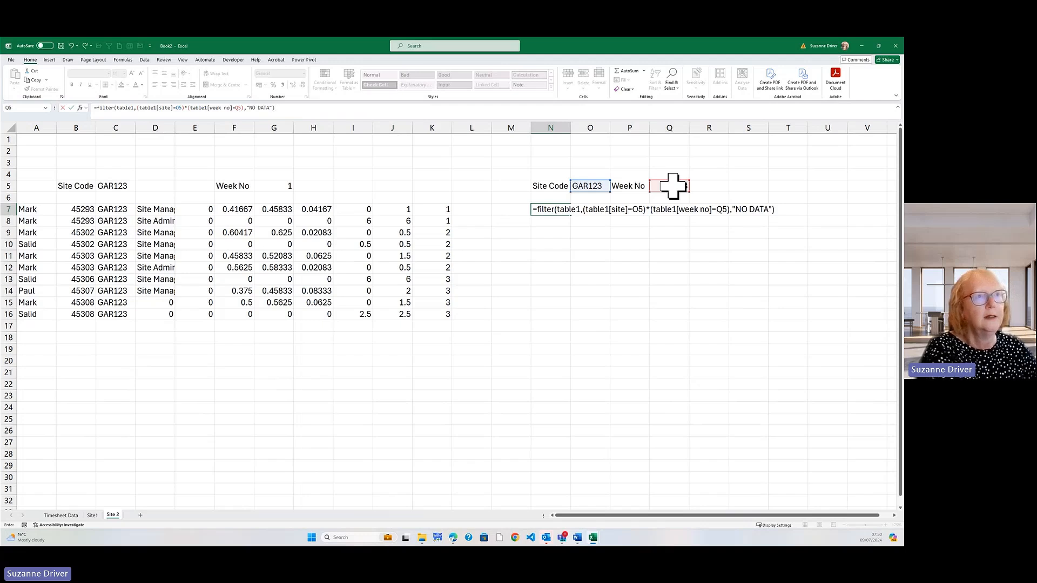
{"action": "key", "text": "Return"}
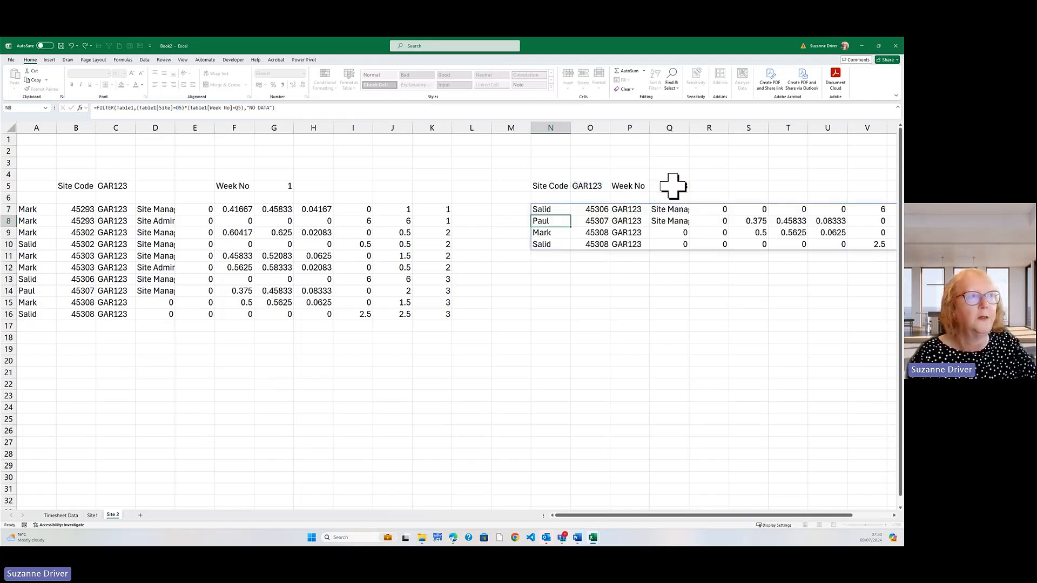